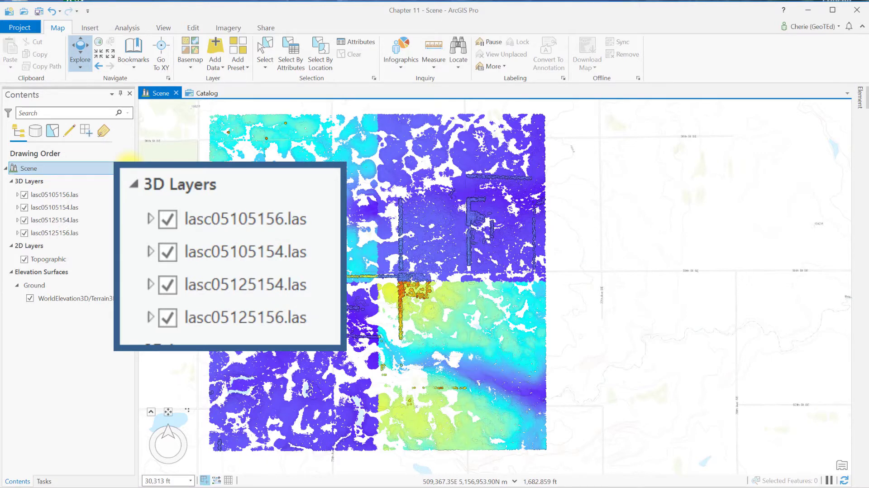
Step: Bring up the Catalog metadata view for the lasc05125156.las layer
{"action": "right_click", "coordinate": [77, 233]}
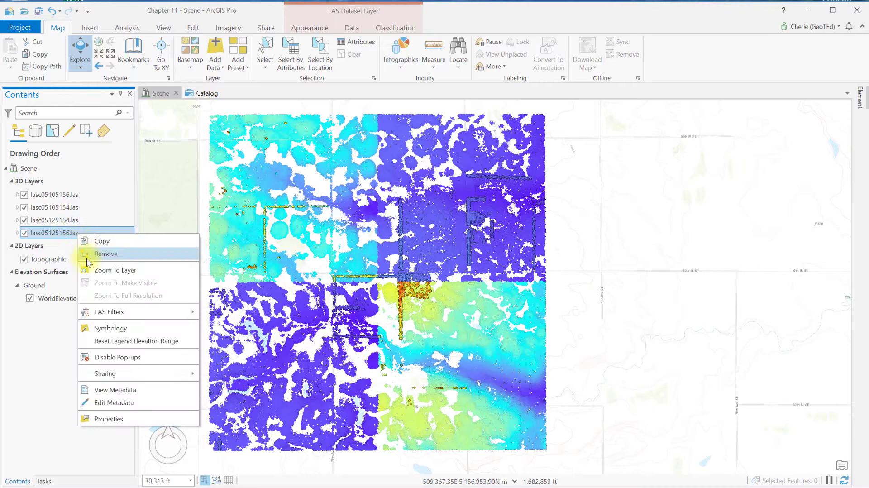
{"action": "left_click", "coordinate": [120, 390]}
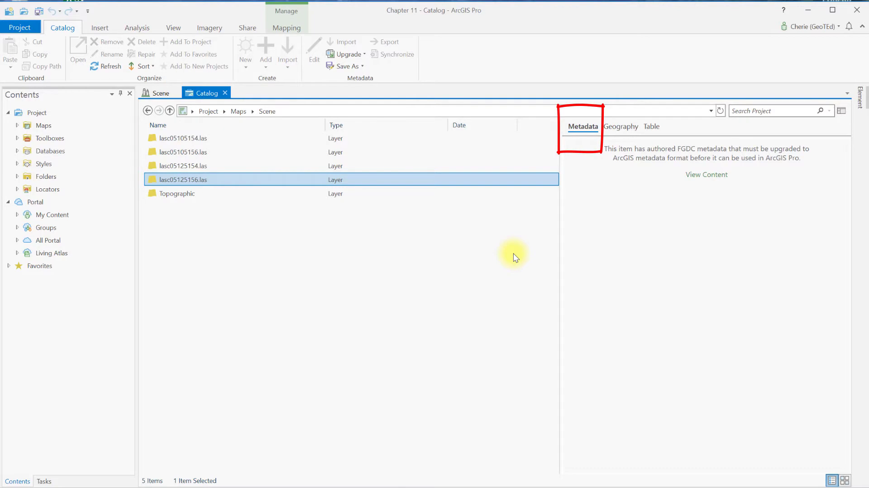
Step: Read lasc05125156.las's full XML metadata down to its bounding coordinates and keywords, then close it
{"action": "left_click", "coordinate": [707, 178]}
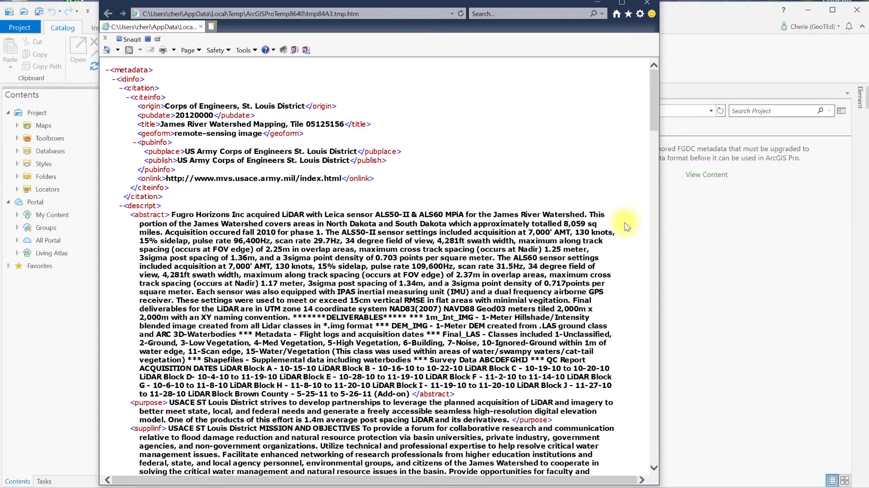
{"action": "scroll", "coordinate": [626, 226], "scroll_direction": "down", "scroll_amount": 10}
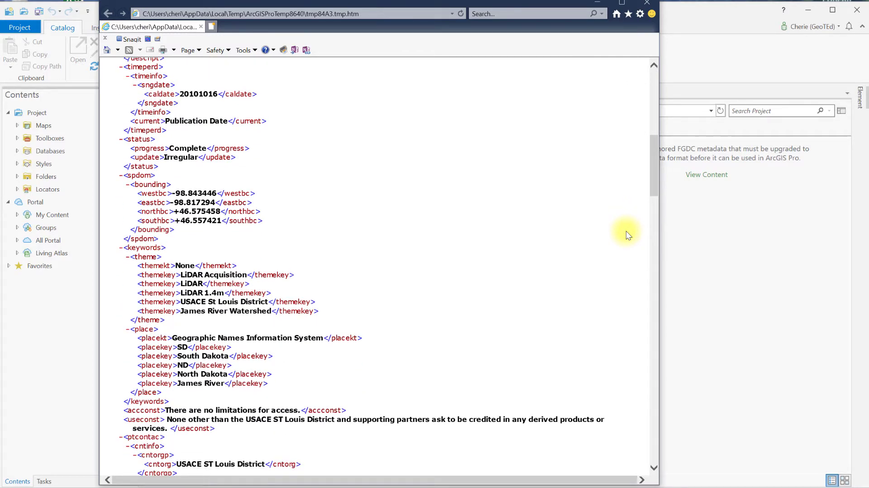
{"action": "left_click", "coordinate": [648, 5]}
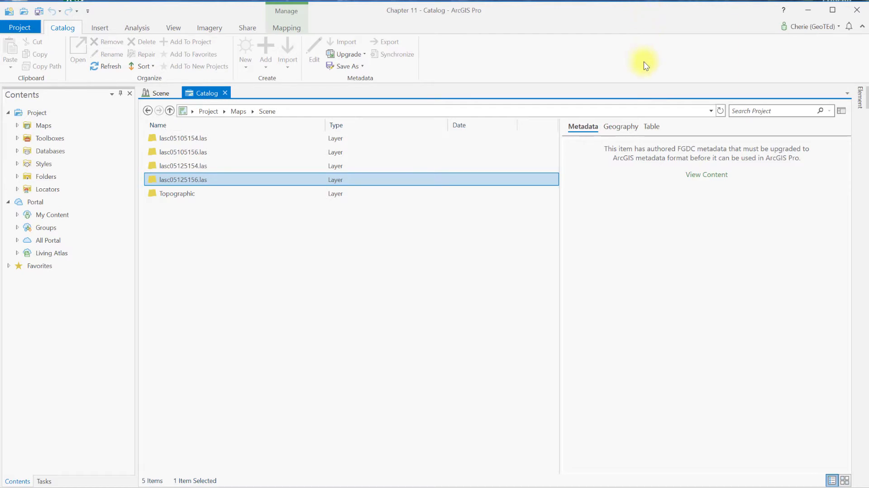
Step: Check the tile's Geography and Table previews in the Catalog, then go back to the Scene view
{"action": "left_click", "coordinate": [625, 130]}
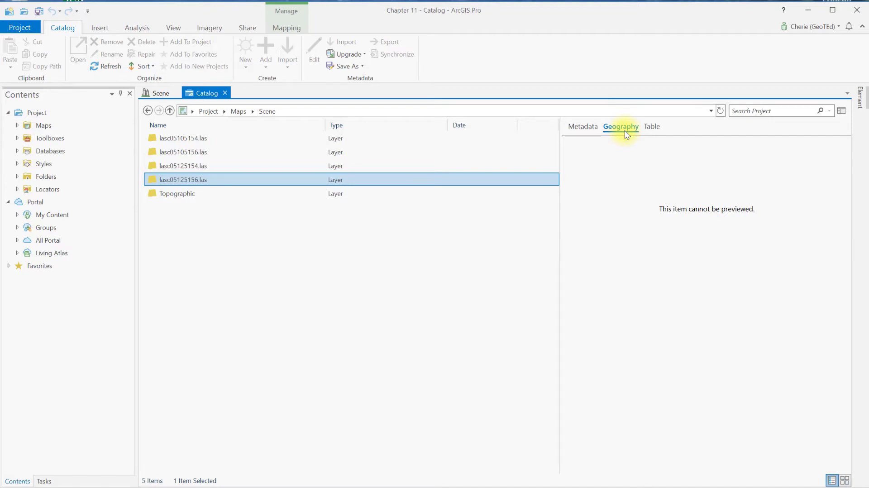
{"action": "left_click", "coordinate": [650, 129]}
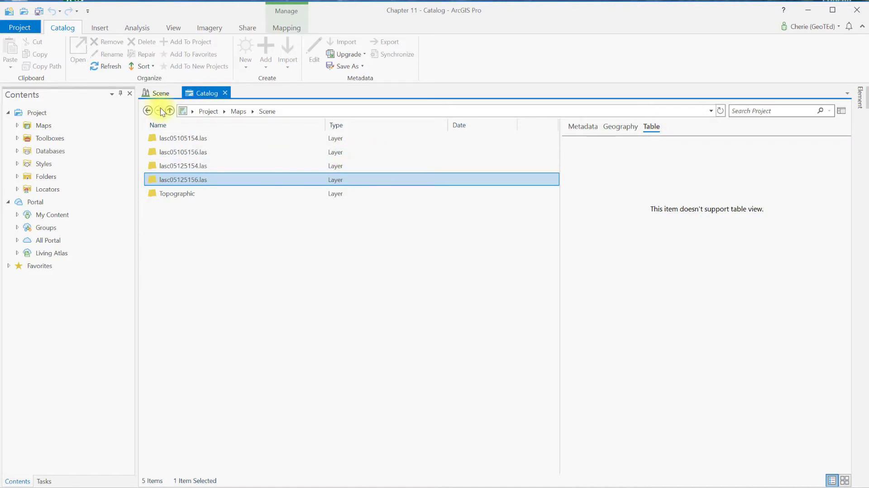
{"action": "left_click", "coordinate": [160, 94]}
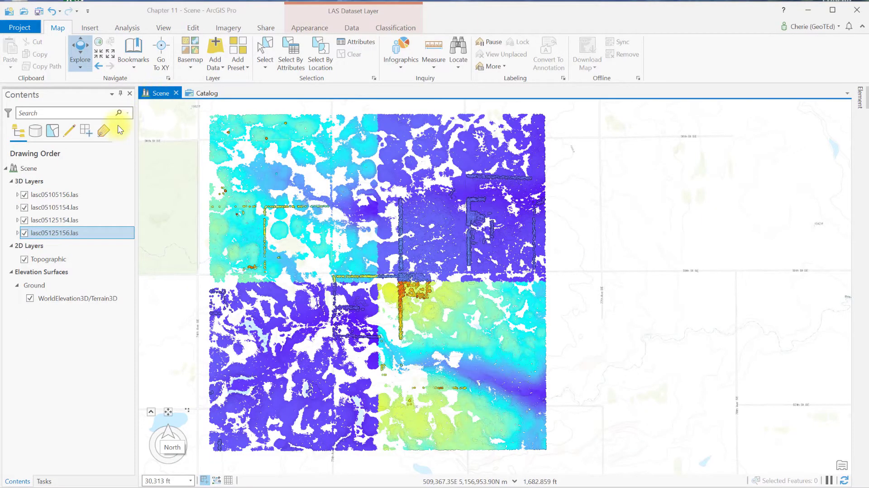
{"action": "right_click", "coordinate": [59, 233]}
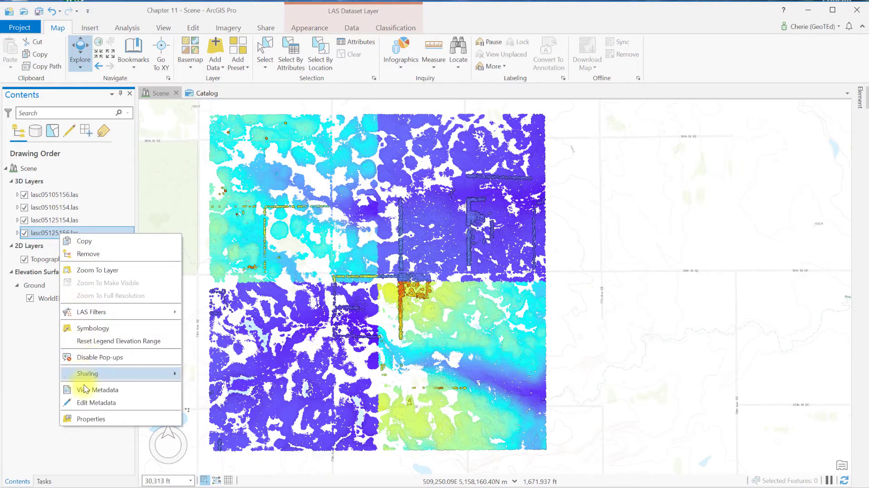
{"action": "left_click", "coordinate": [88, 406]}
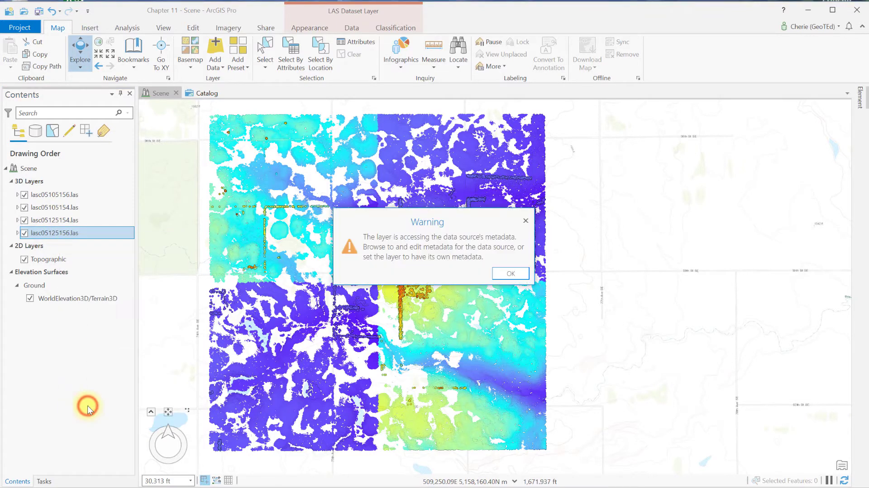
{"action": "left_click", "coordinate": [506, 273]}
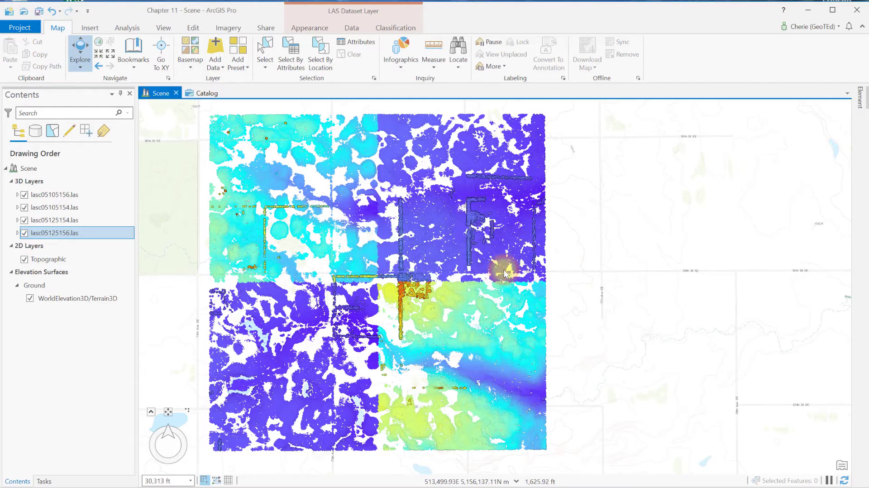
Step: Show lasc05125156.las's Source page in Layer Properties: 5,090,896 LAS points, Meter vertical units, no statistics
{"action": "right_click", "coordinate": [53, 232]}
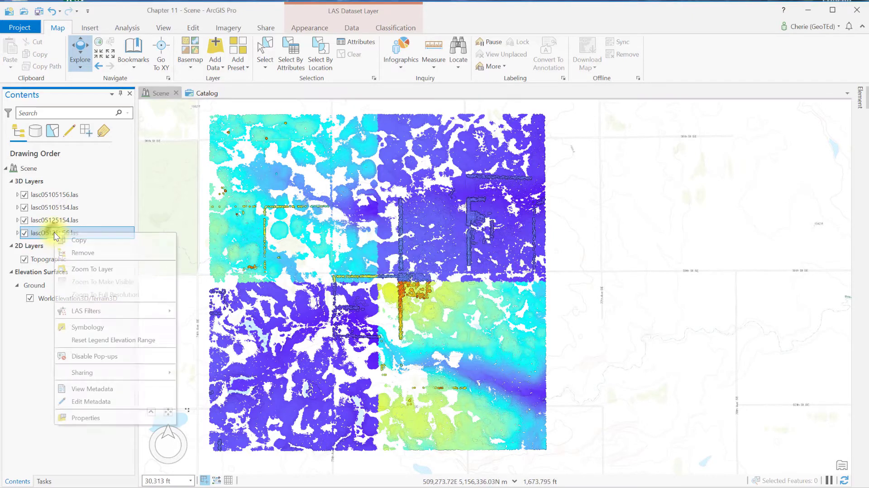
{"action": "left_click", "coordinate": [86, 416]}
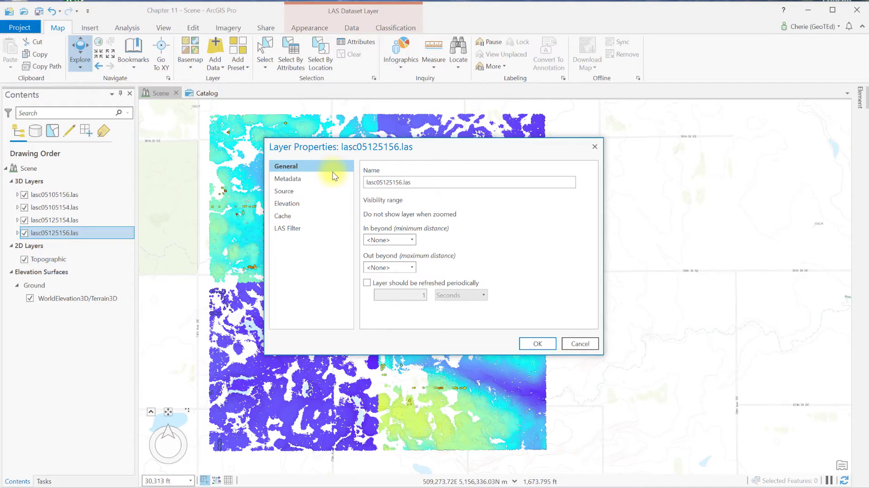
{"action": "left_click", "coordinate": [332, 179]}
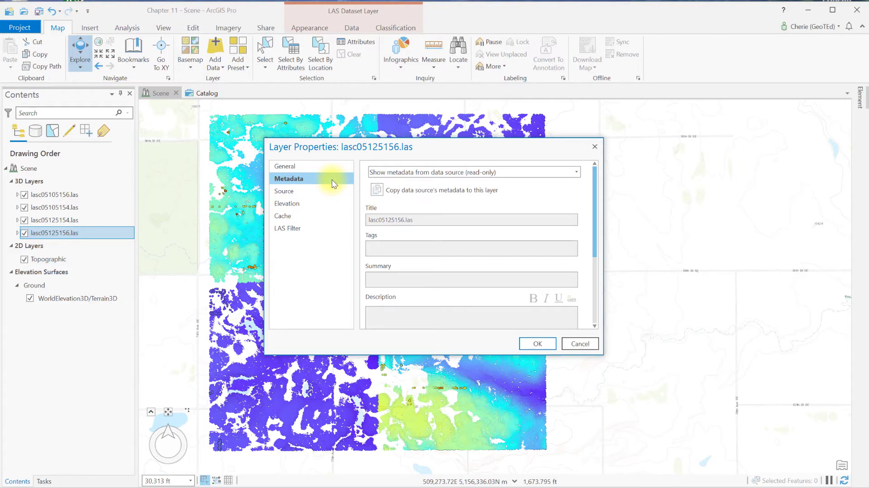
{"action": "left_click", "coordinate": [330, 191]}
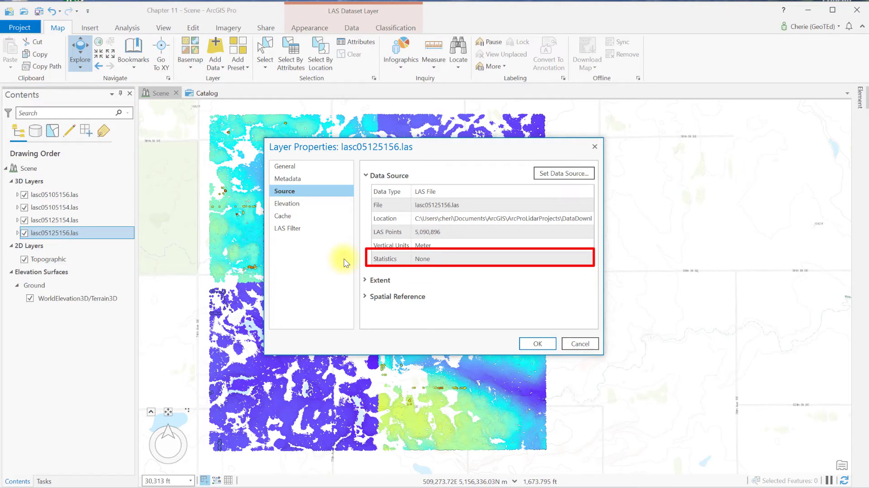
Step: Expand Extent and Spatial Reference, reading down to the NAVD88 - Geoid03 (Meters) vertical coordinate system
{"action": "left_click", "coordinate": [365, 280]}
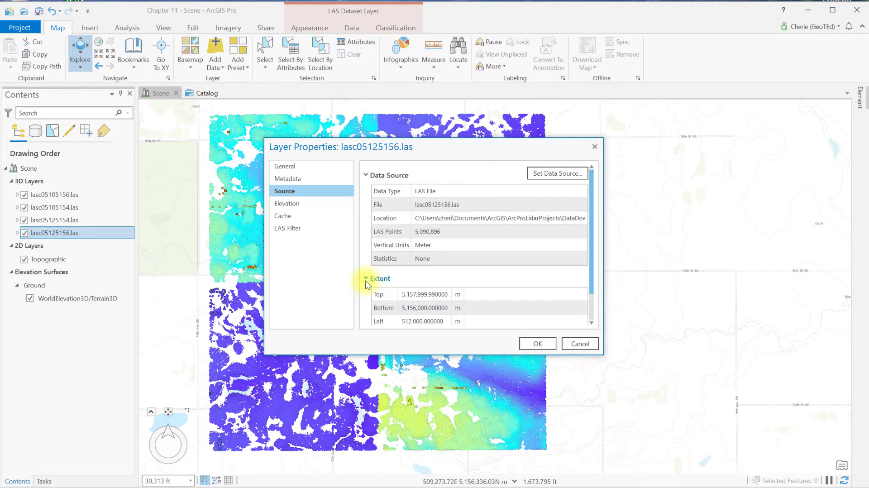
{"action": "scroll", "coordinate": [516, 310], "scroll_direction": "down", "scroll_amount": 1}
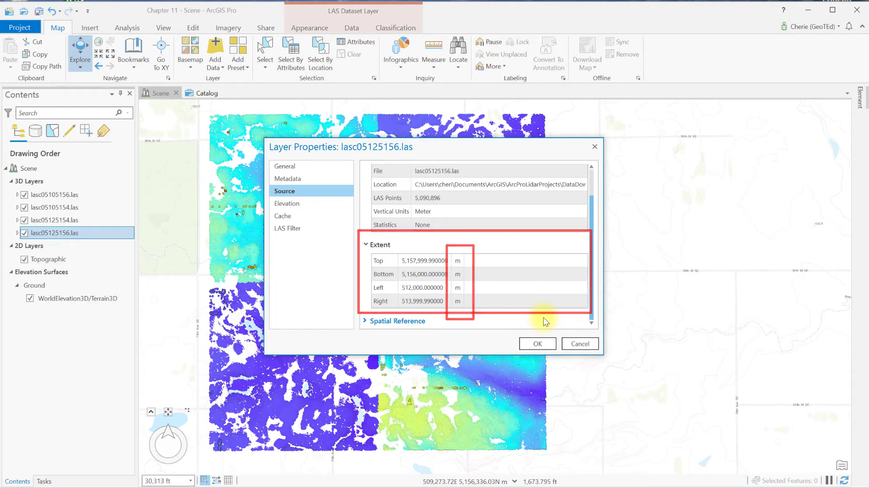
{"action": "left_click", "coordinate": [364, 321]}
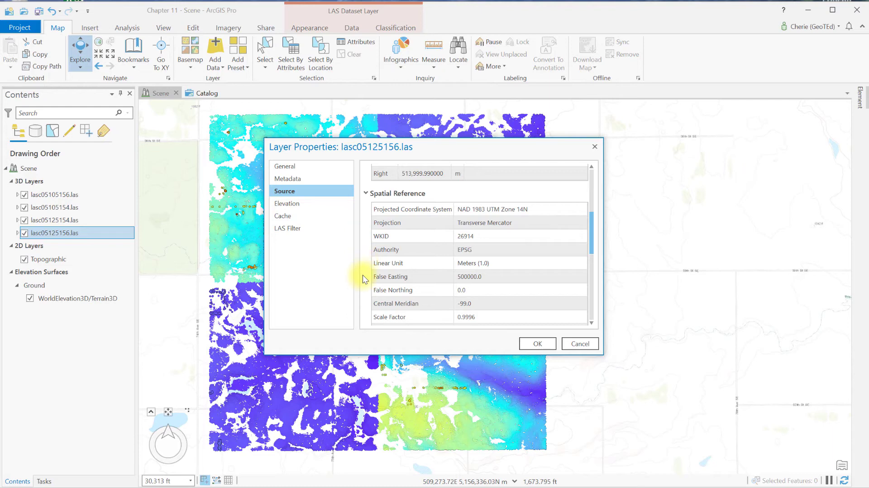
{"action": "scroll", "coordinate": [364, 286], "scroll_direction": "down", "scroll_amount": 1}
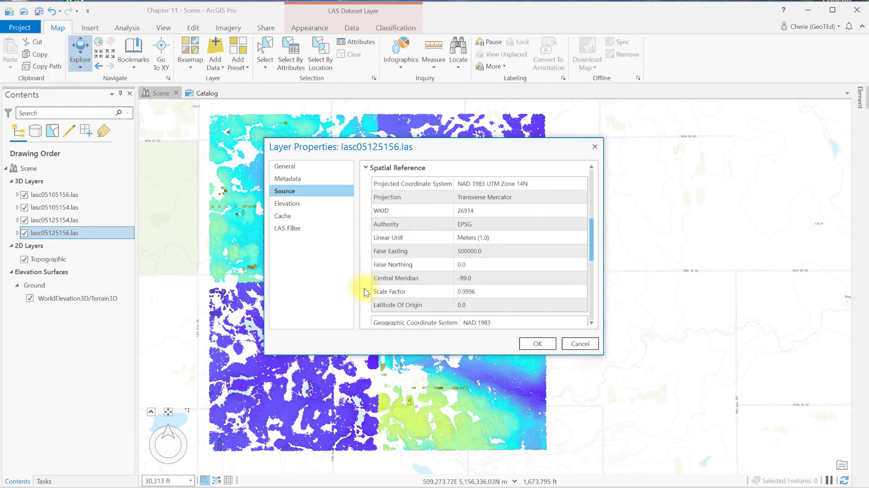
{"action": "scroll", "coordinate": [365, 288], "scroll_direction": "down", "scroll_amount": 5}
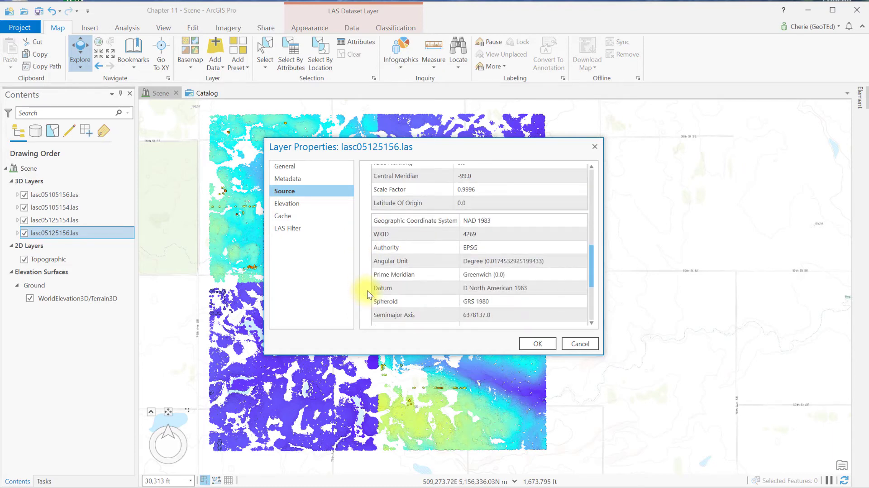
{"action": "scroll", "coordinate": [368, 290], "scroll_direction": "down", "scroll_amount": 6}
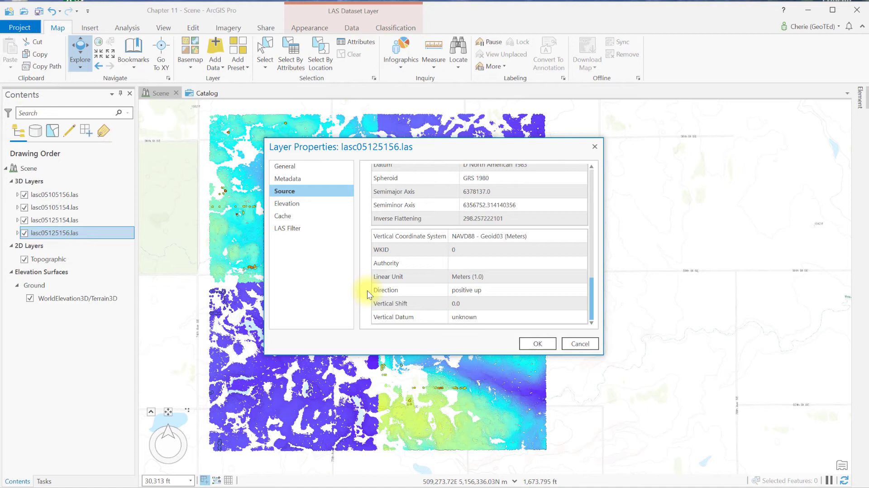
Step: Review the Elevation page's height-mode and elevation-unit choices without changing them, then move to Cache
{"action": "left_click", "coordinate": [294, 206]}
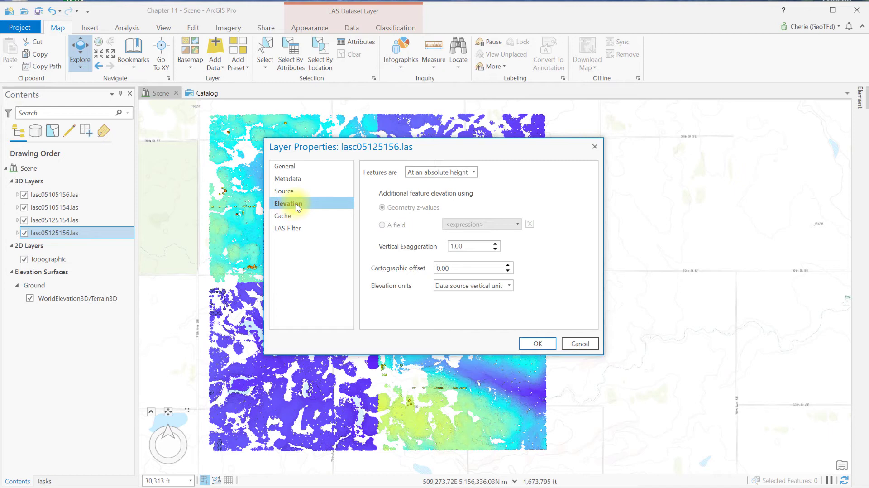
{"action": "left_click", "coordinate": [474, 173]}
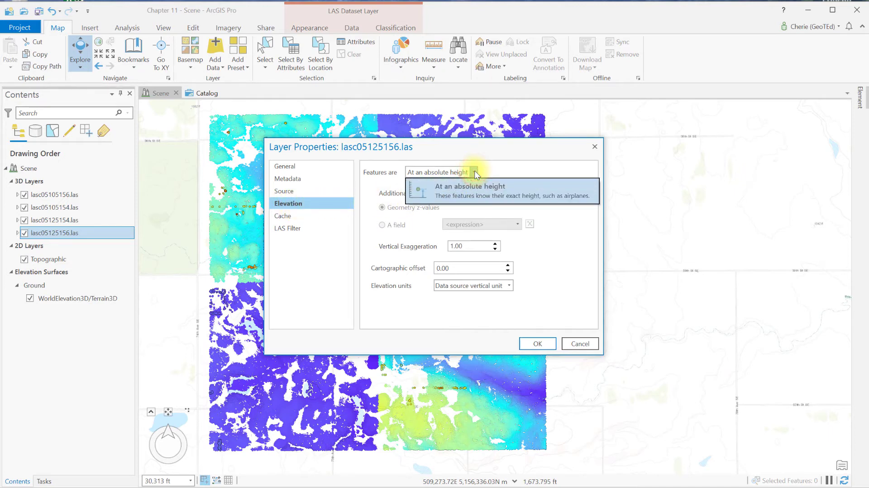
{"action": "left_click", "coordinate": [558, 223]}
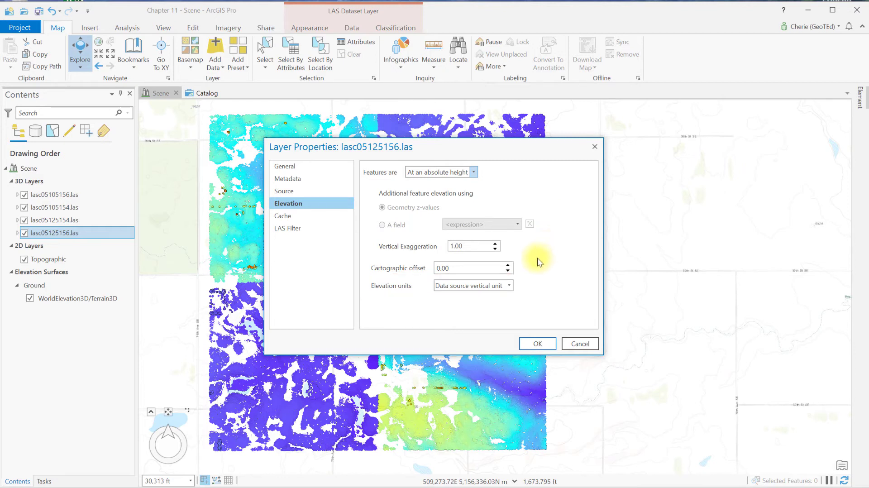
{"action": "left_click", "coordinate": [512, 286]}
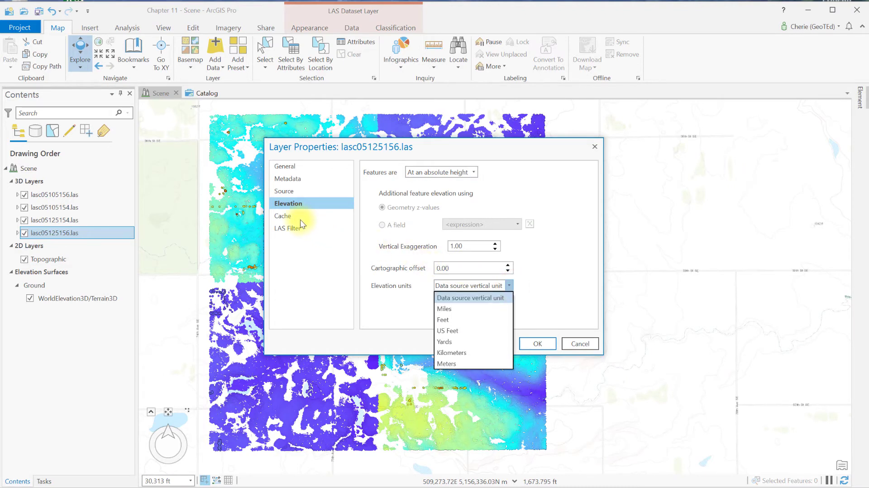
{"action": "left_click", "coordinate": [289, 216]}
Step: Show the Cache page, keeping the cache between sessions with 5.00-minute auto-clear unselected
{"action": "left_click", "coordinate": [287, 216]}
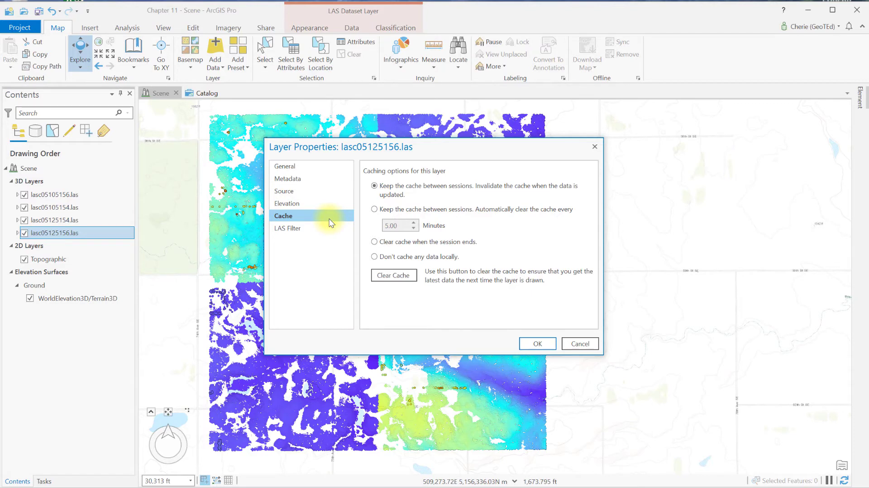
Step: Show the LAS Filter page: all classification codes and returns included, Withheld points excluded
{"action": "left_click", "coordinate": [320, 230]}
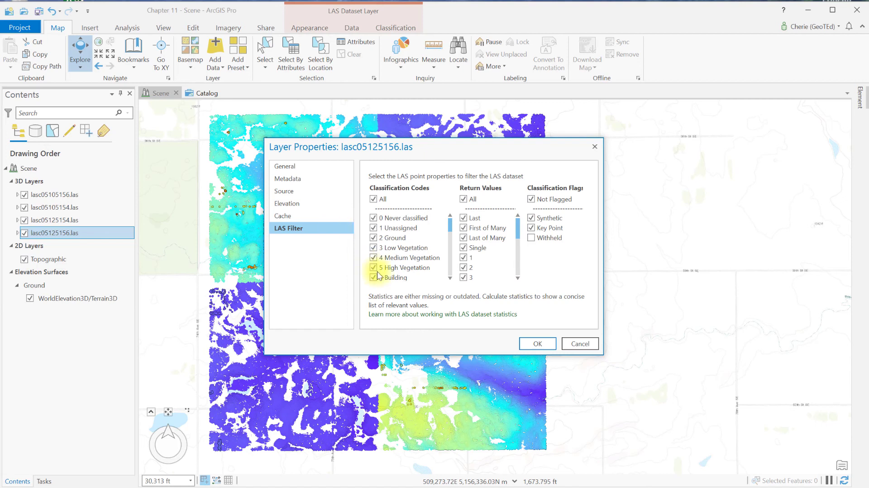
Step: Apply lasc05125156.las's properties with OK and open the Layer Properties of lasc05125154.las
{"action": "left_click", "coordinate": [530, 345]}
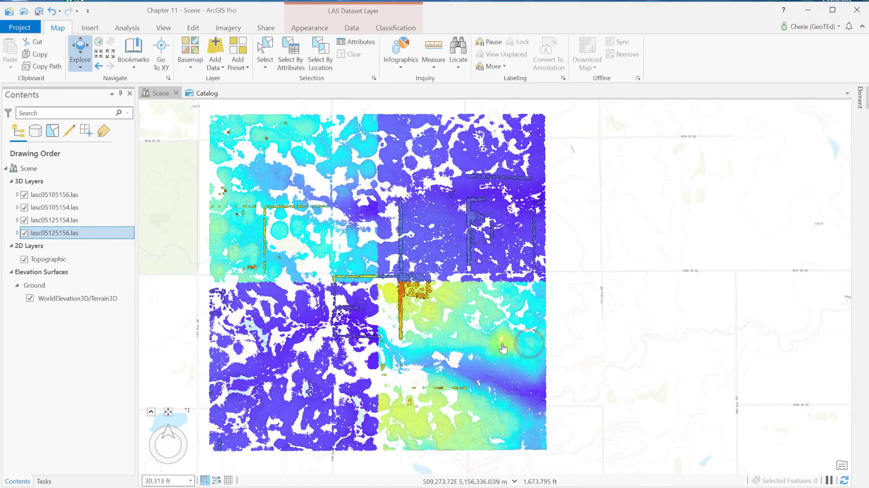
{"action": "right_click", "coordinate": [58, 221]}
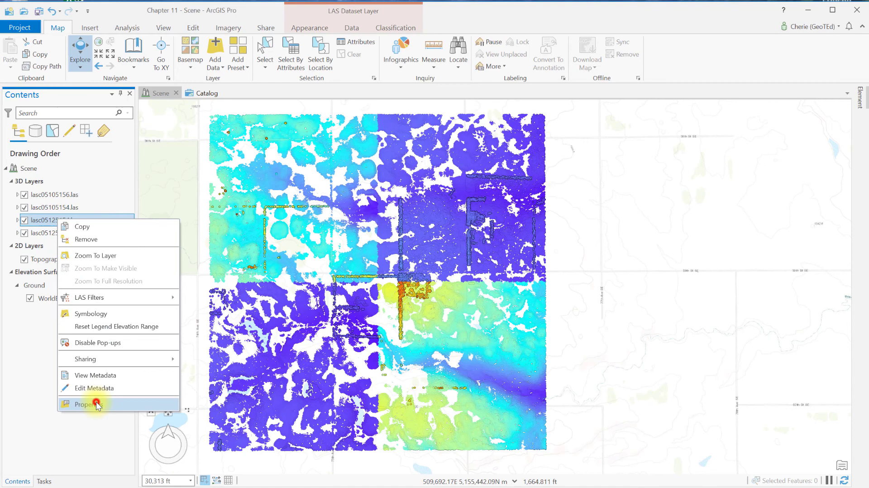
{"action": "left_click", "coordinate": [96, 401]}
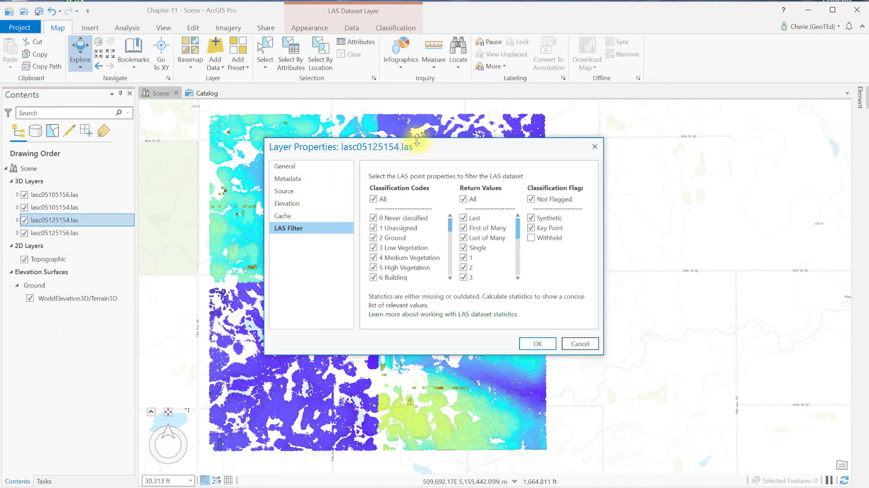
Step: Show lasc05125154.las's source and extent: 4,918,079 LAS points, bottom 5,154,000 m
{"action": "left_click_drag", "start_coordinate": [420, 150], "coordinate": [292, 135]}
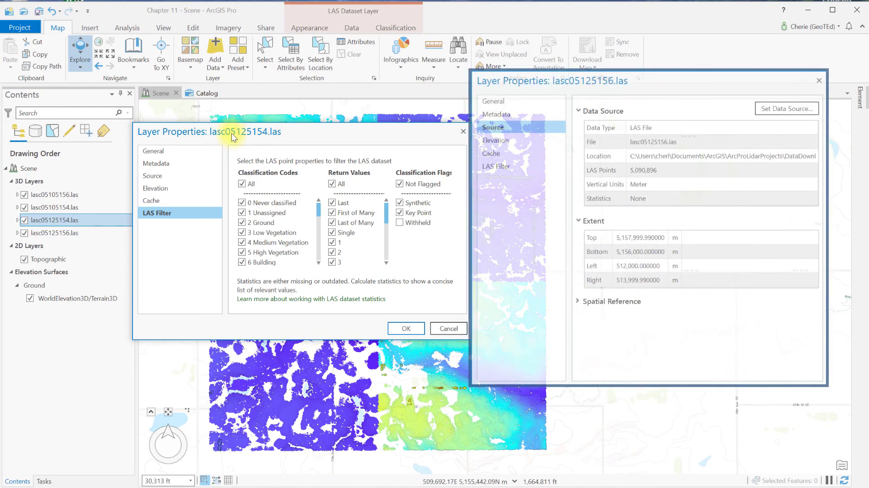
{"action": "left_click", "coordinate": [161, 176]}
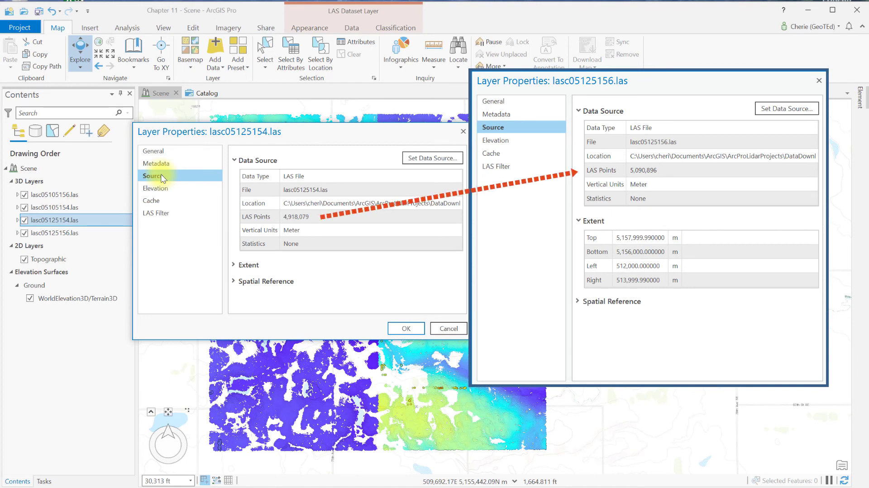
{"action": "left_click", "coordinate": [233, 264]}
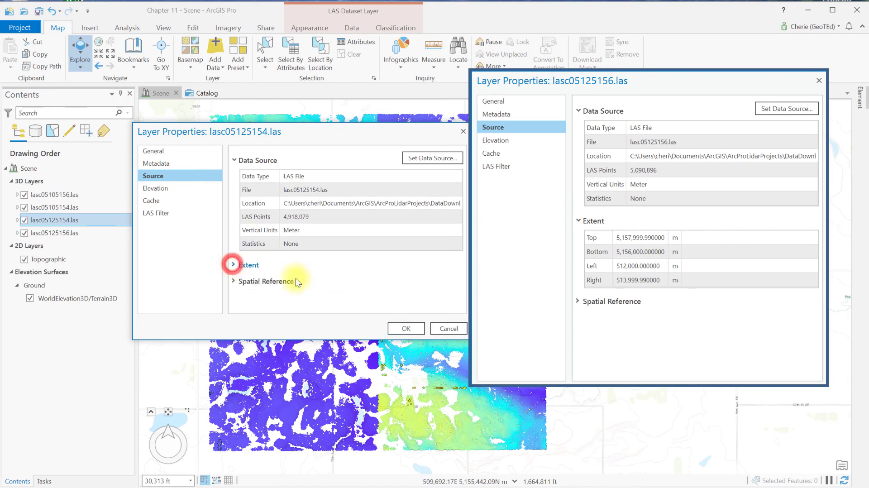
{"action": "left_click", "coordinate": [239, 267]}
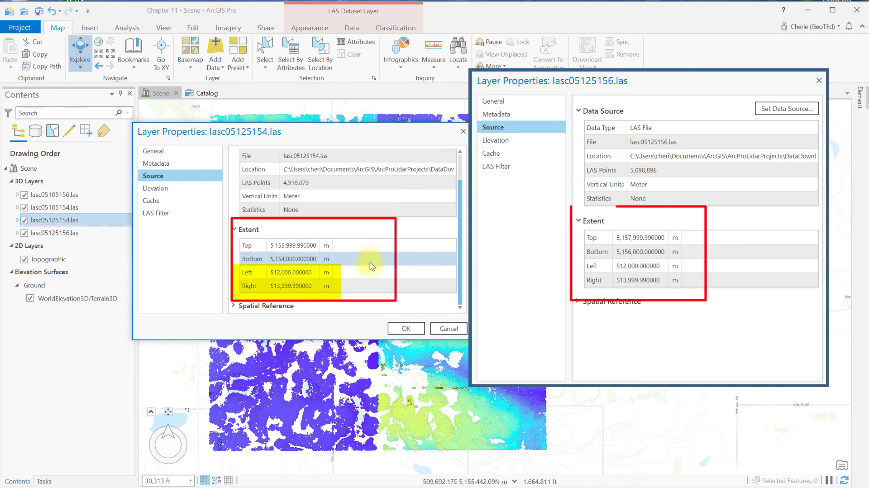